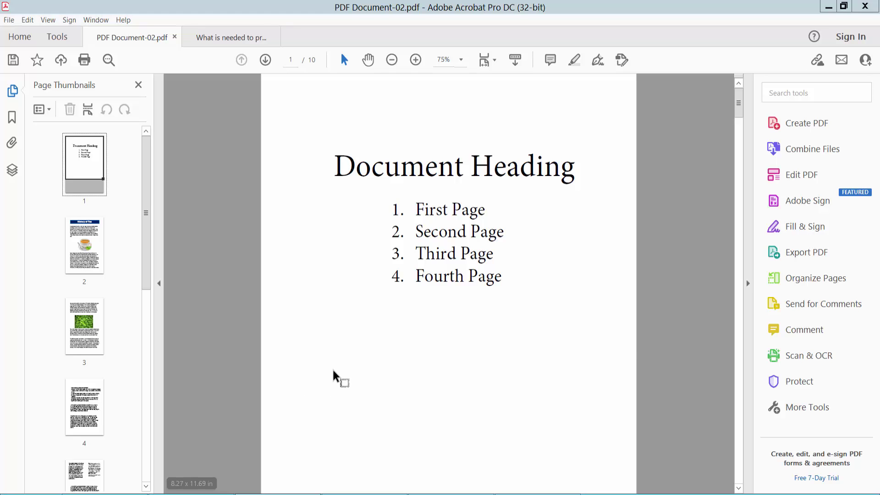
Test the Third Page and Fourth Page links, returning to the first page each time
{"action": "left_click", "coordinate": [441, 257]}
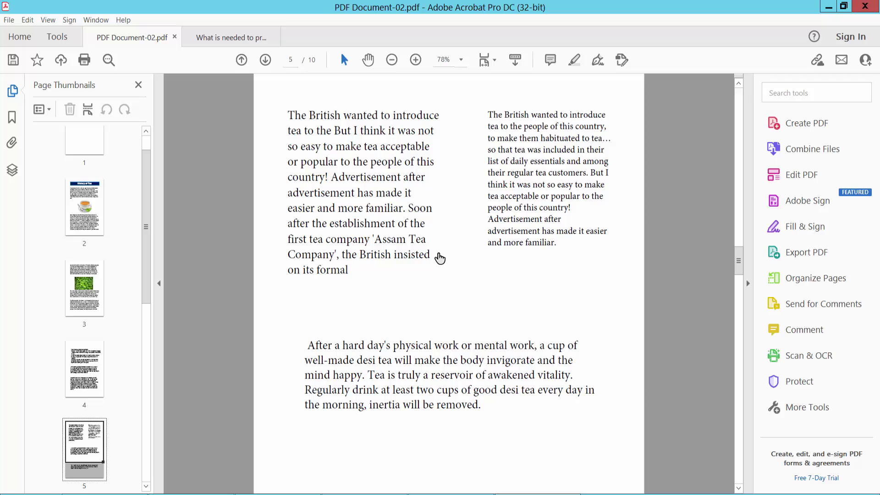
{"action": "scroll", "coordinate": [94, 244], "scroll_direction": "up", "scroll_amount": 3}
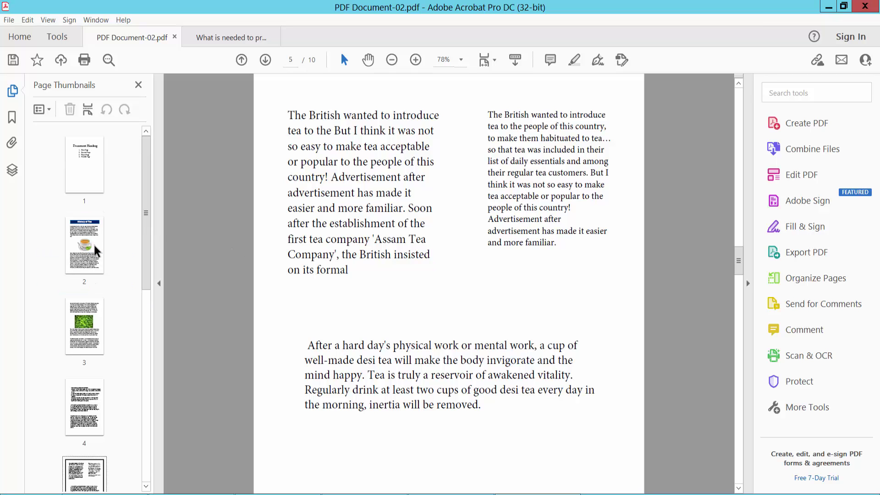
{"action": "left_click", "coordinate": [96, 146]}
{"action": "left_click", "coordinate": [435, 297]}
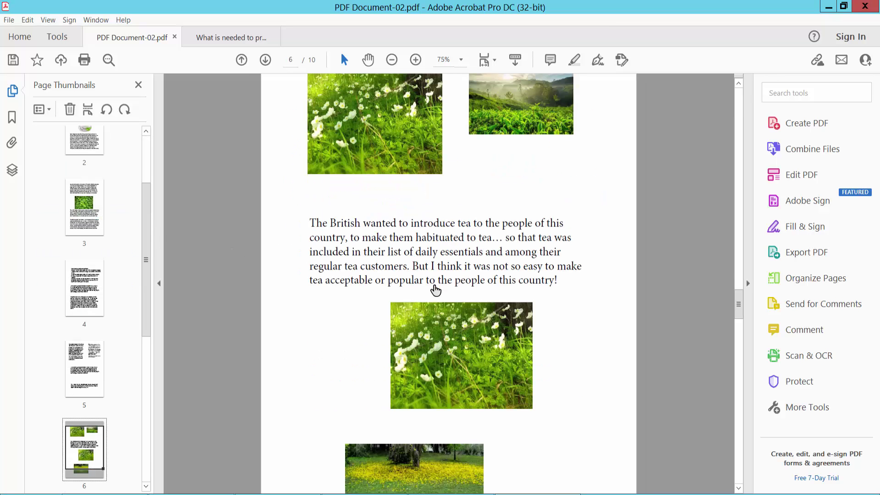
{"action": "scroll", "coordinate": [435, 289], "scroll_direction": "up", "scroll_amount": 4}
{"action": "scroll", "coordinate": [107, 211], "scroll_direction": "up", "scroll_amount": 3}
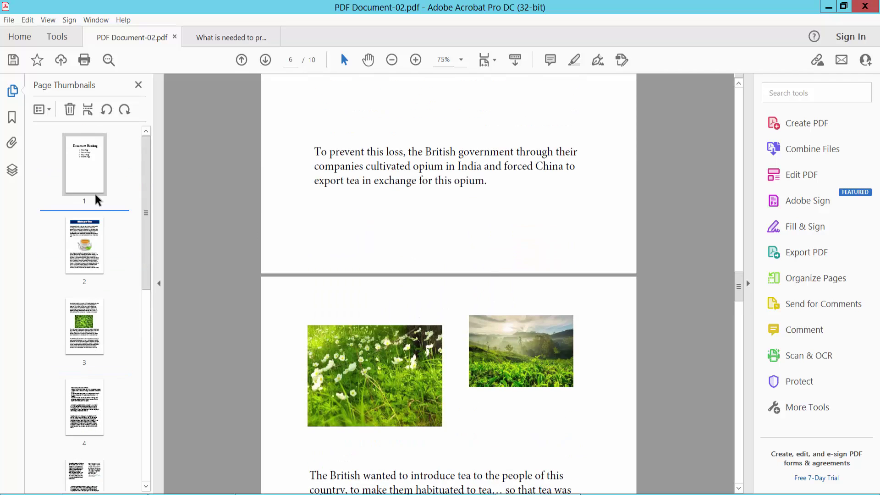
{"action": "left_click", "coordinate": [94, 191]}
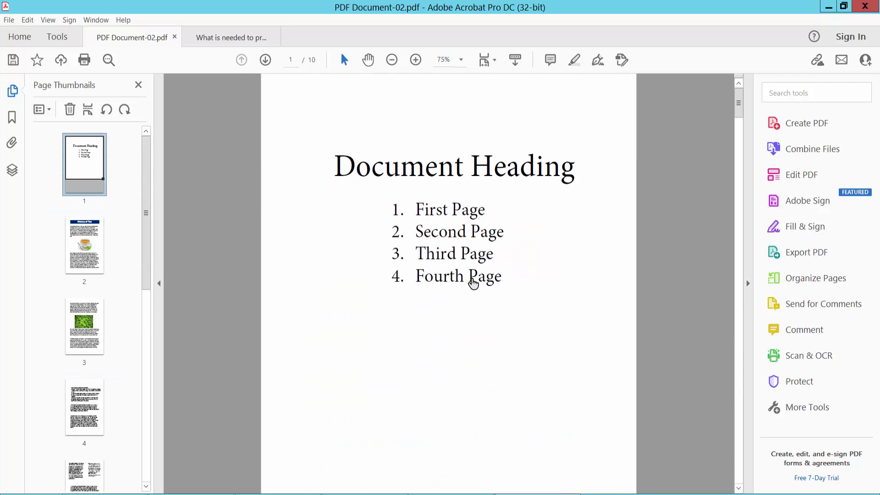
Show the link boxes using Edit PDF's Add/Edit Web or Document Link
{"action": "left_click", "coordinate": [58, 36]}
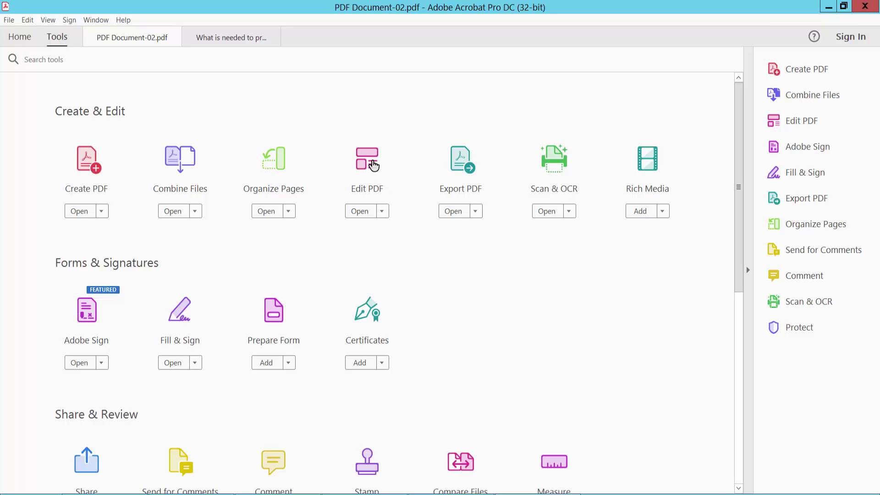
{"action": "left_click", "coordinate": [374, 165]}
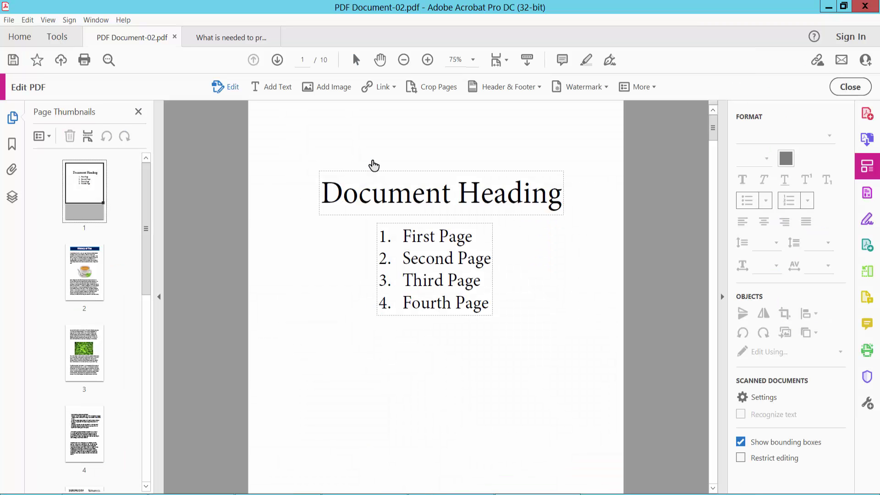
{"action": "left_click", "coordinate": [385, 87]}
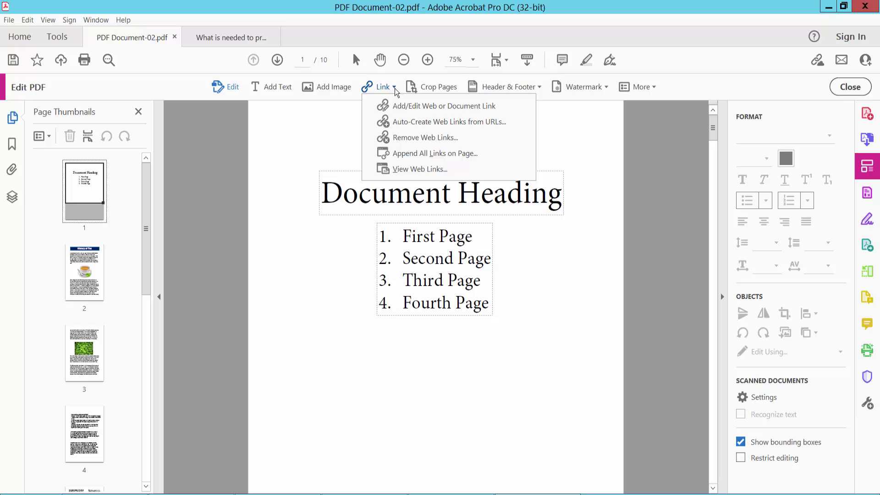
Delete the link boxes on the Third Page and Fourth Page list entries
{"action": "left_click", "coordinate": [430, 107]}
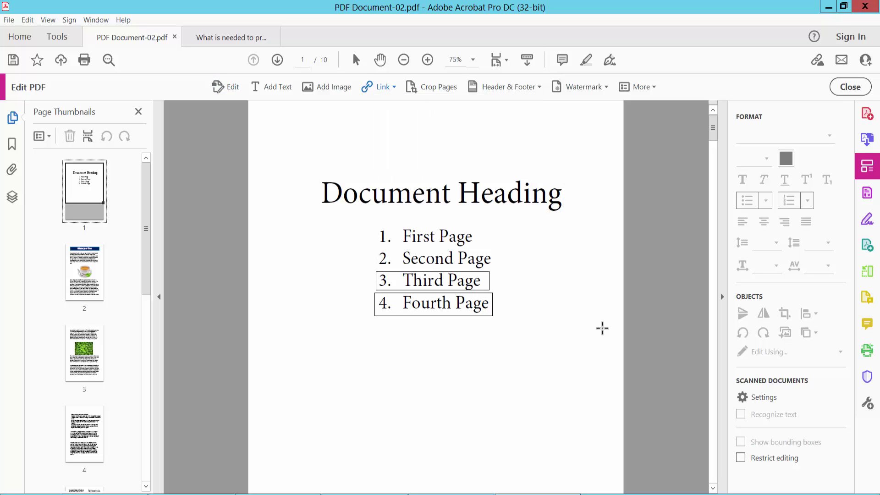
{"action": "left_click", "coordinate": [423, 282]}
{"action": "right_click", "coordinate": [455, 280]}
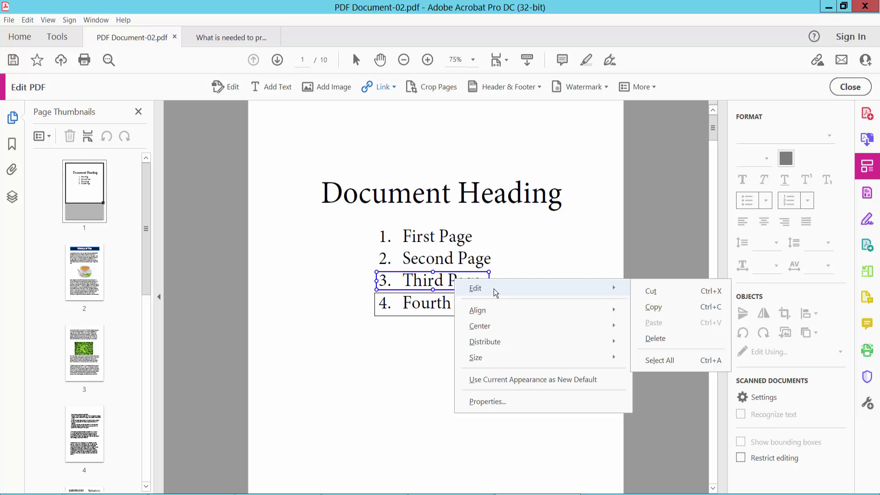
{"action": "mouse_move", "coordinate": [541, 289]}
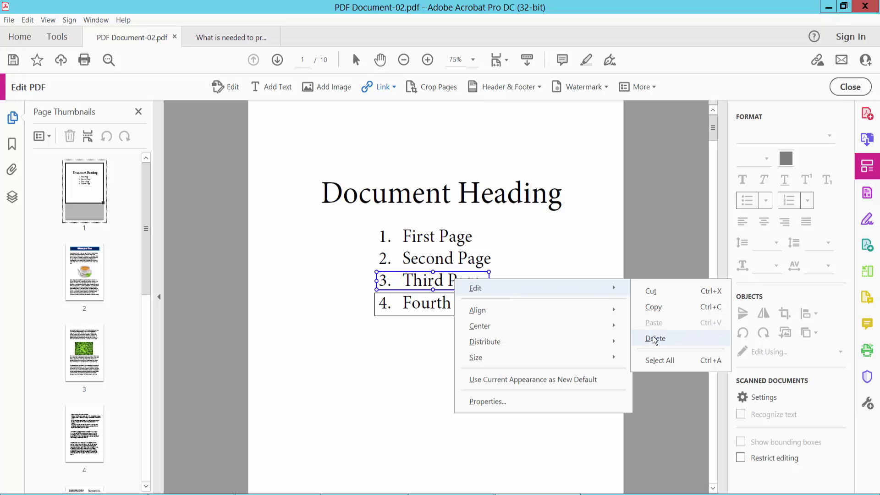
{"action": "left_click", "coordinate": [655, 339]}
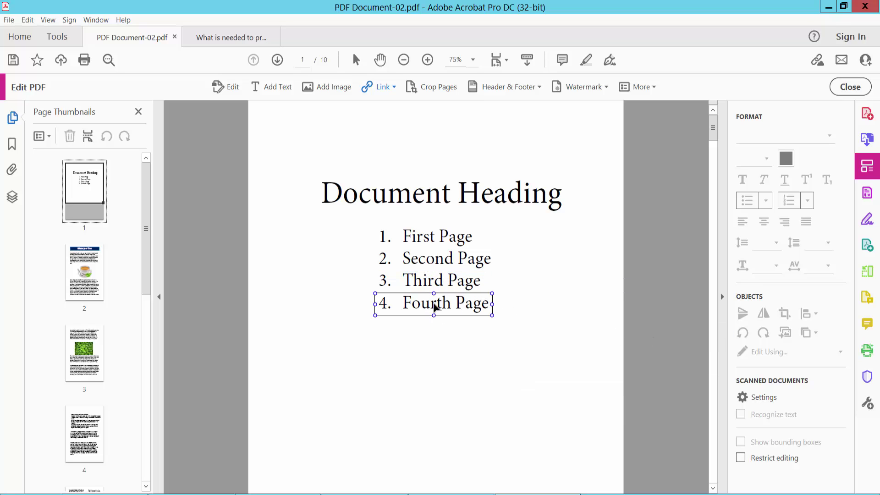
{"action": "left_click", "coordinate": [440, 304]}
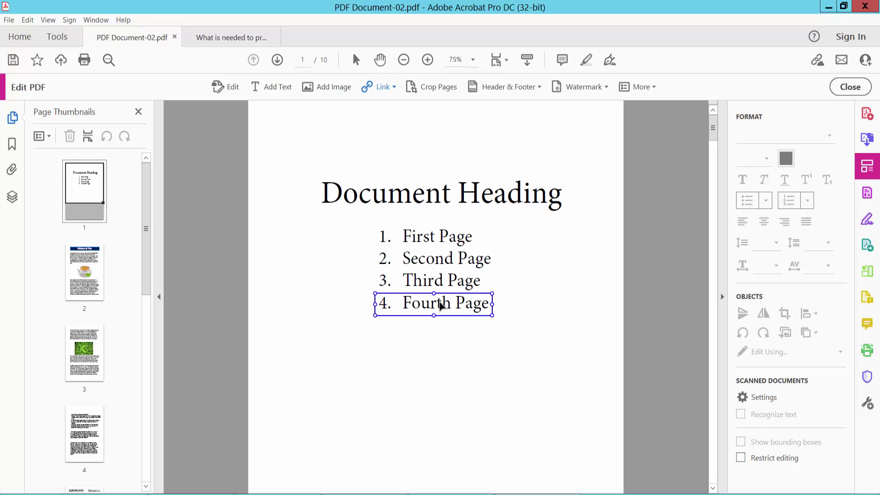
{"action": "key", "text": "Delete"}
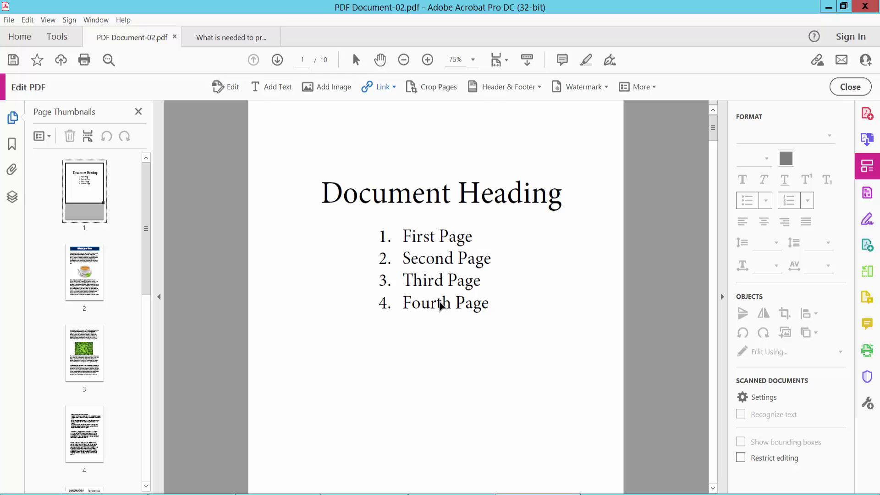
Close Edit PDF and confirm the Third Page and Fourth Page entries no longer link
{"action": "left_click", "coordinate": [850, 87]}
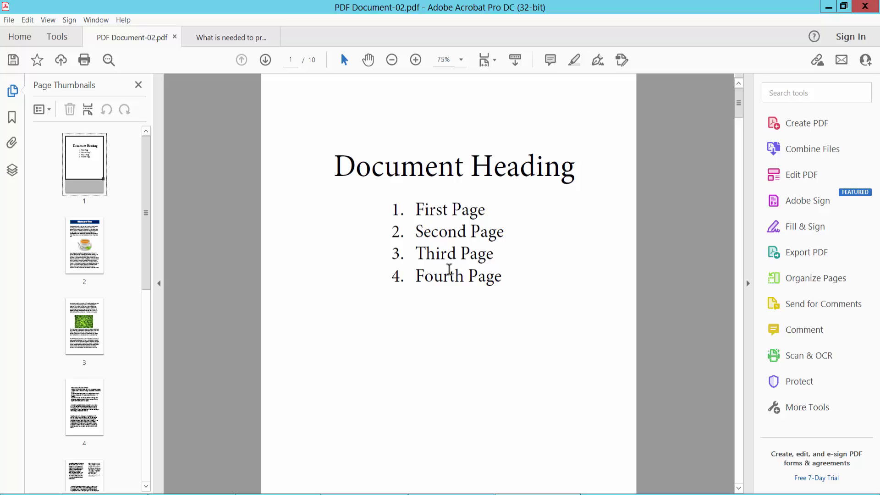
{"action": "left_click", "coordinate": [478, 277]}
{"action": "left_click", "coordinate": [464, 278]}
{"action": "left_click", "coordinate": [495, 254]}
Save the PDF from the File menu
{"action": "left_click", "coordinate": [9, 20]}
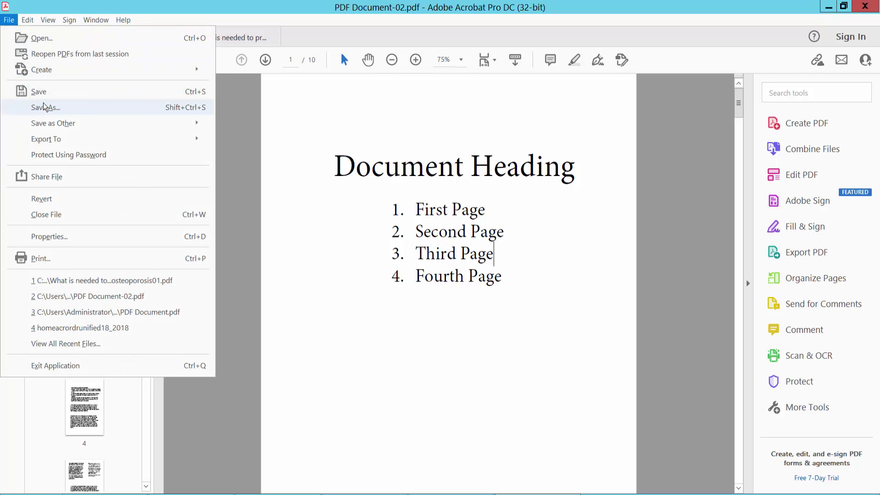
{"action": "left_click", "coordinate": [477, 254]}
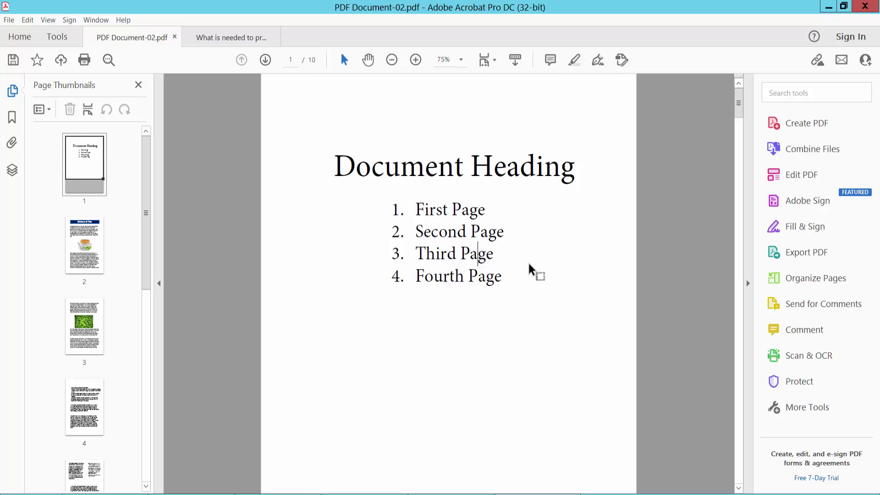